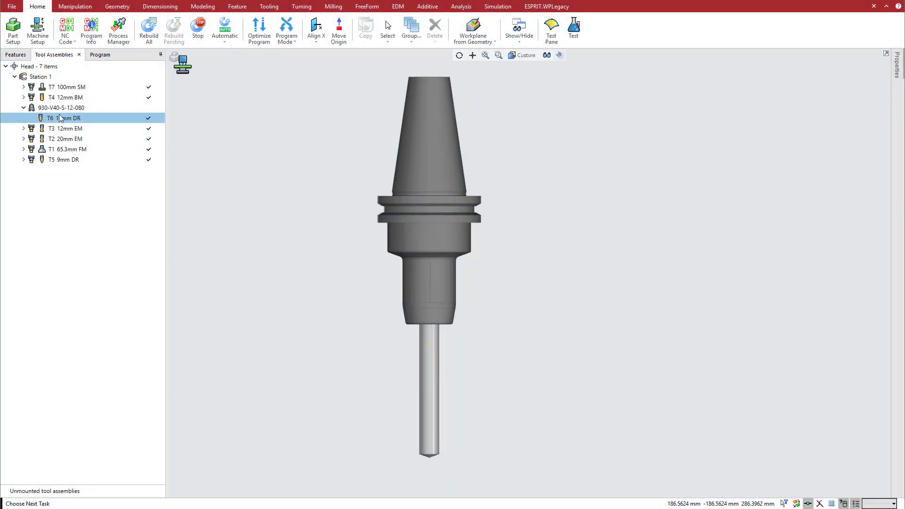
# Open drill T6 12mm DR's tool definition and review its Maximum Ø and Tip control points
pyautogui.doubleClick(65, 120)
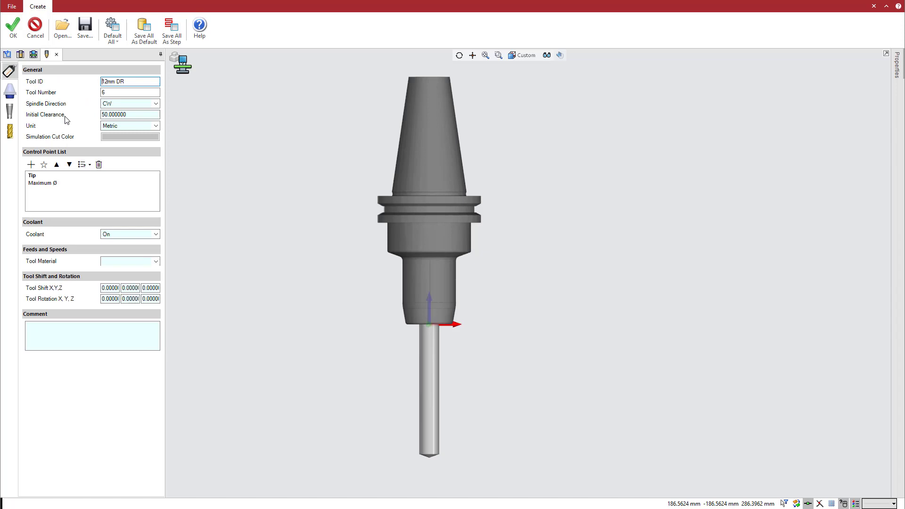
pyautogui.click(47, 184)
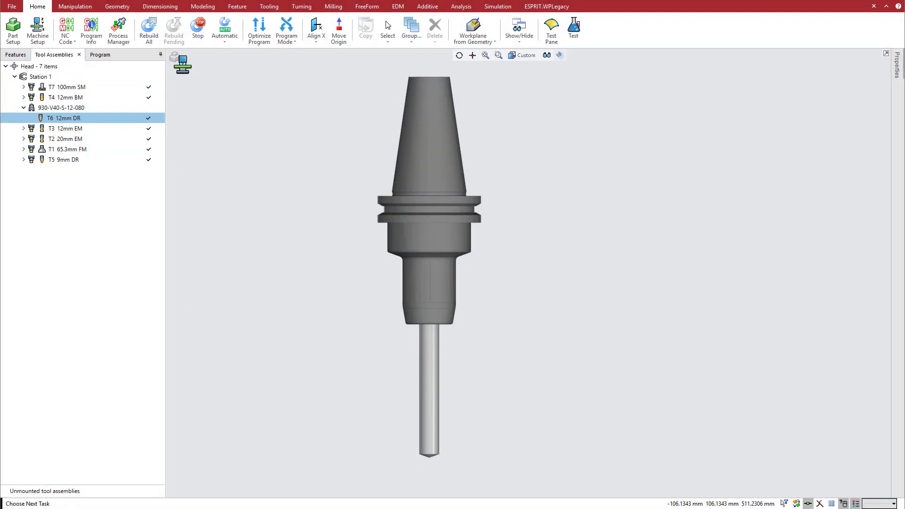
pyautogui.doubleClick(69, 121)
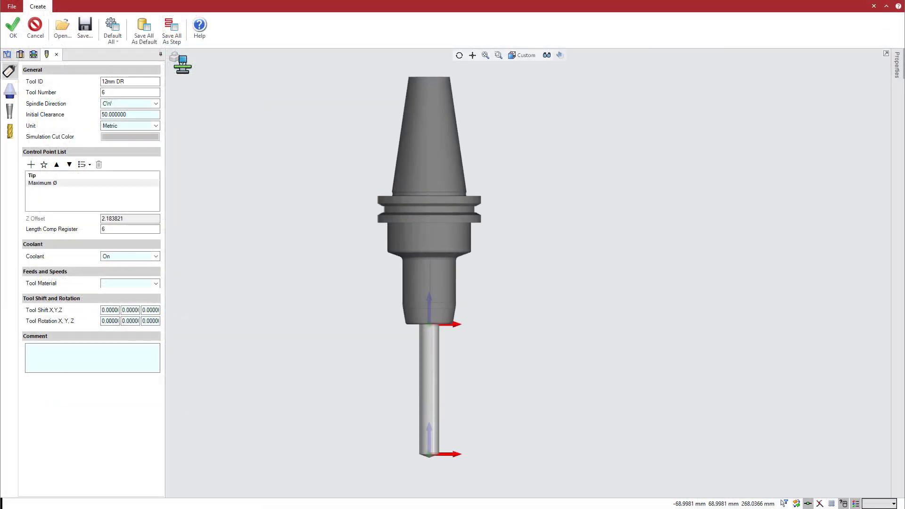
# Add a Custom control point to drill T6 with a 25 mm Z offset
pyautogui.click(31, 164)
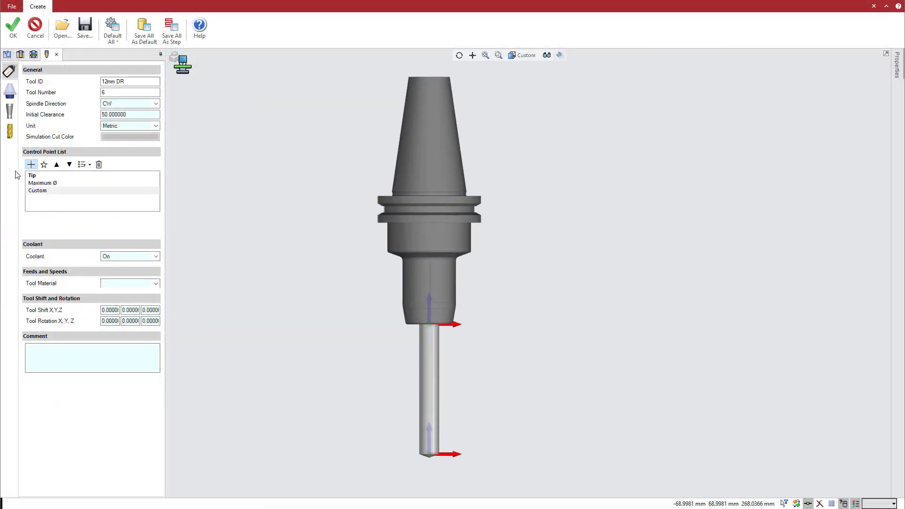
pyautogui.click(77, 191)
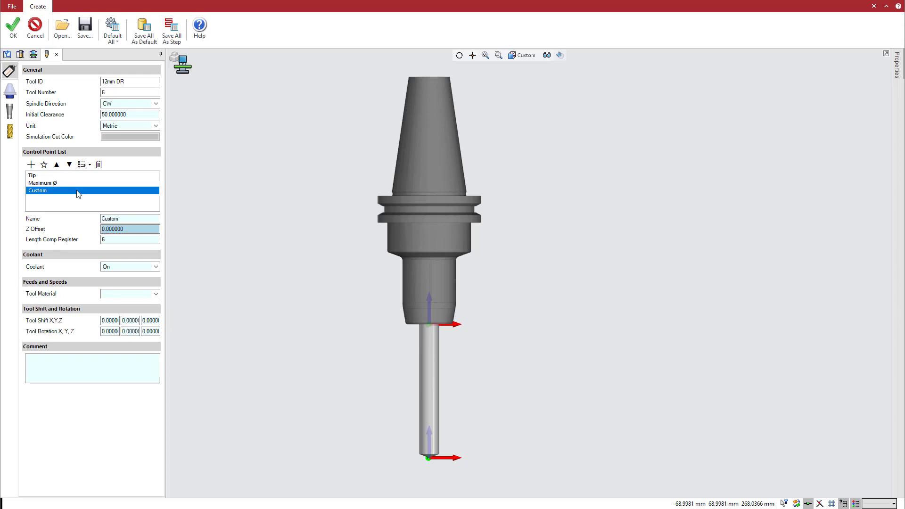
pyautogui.click(128, 219)
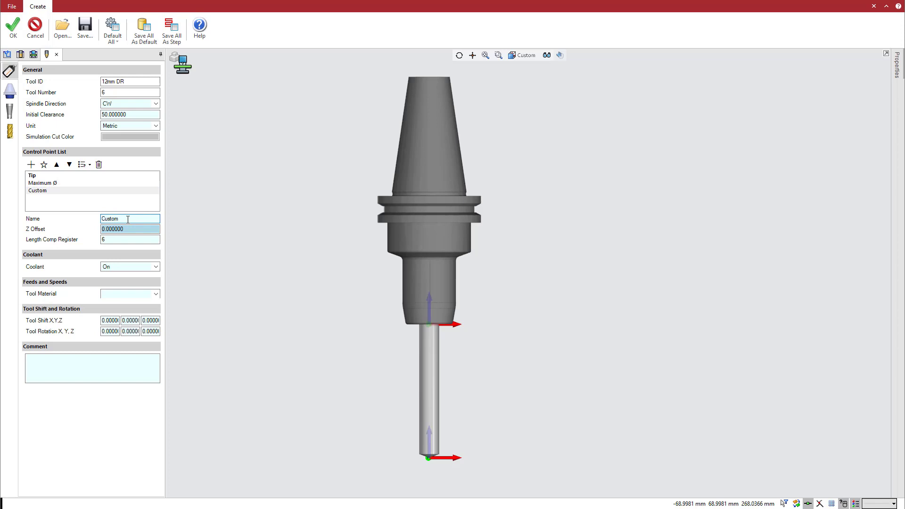
pyautogui.doubleClick(137, 230)
pyautogui.write('25')
pyautogui.press('Tab')
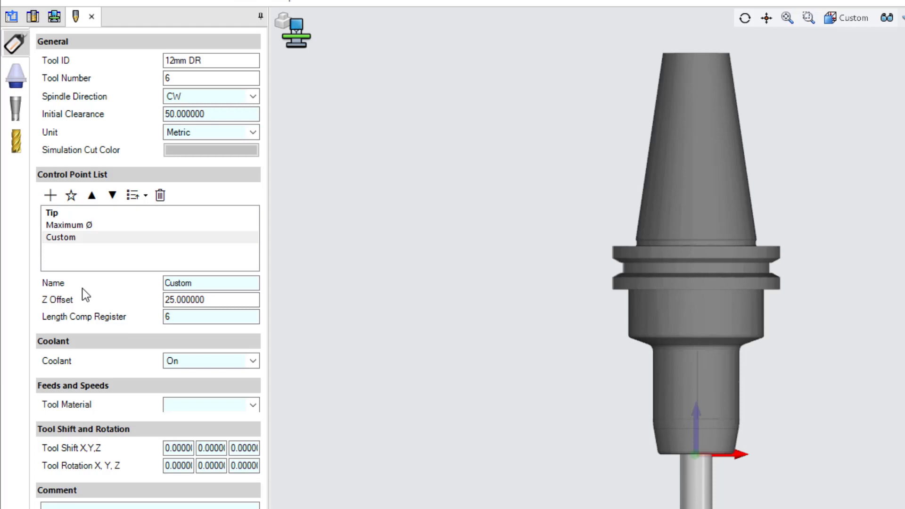
# Make Custom the drill's default control point and drill the Ø12 hole with the 12mm DR tool
pyautogui.click(81, 238)
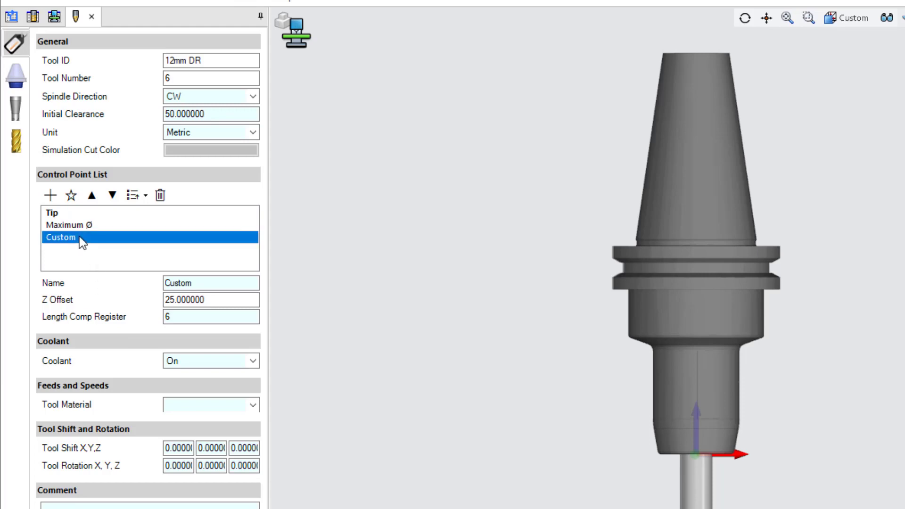
pyautogui.click(72, 195)
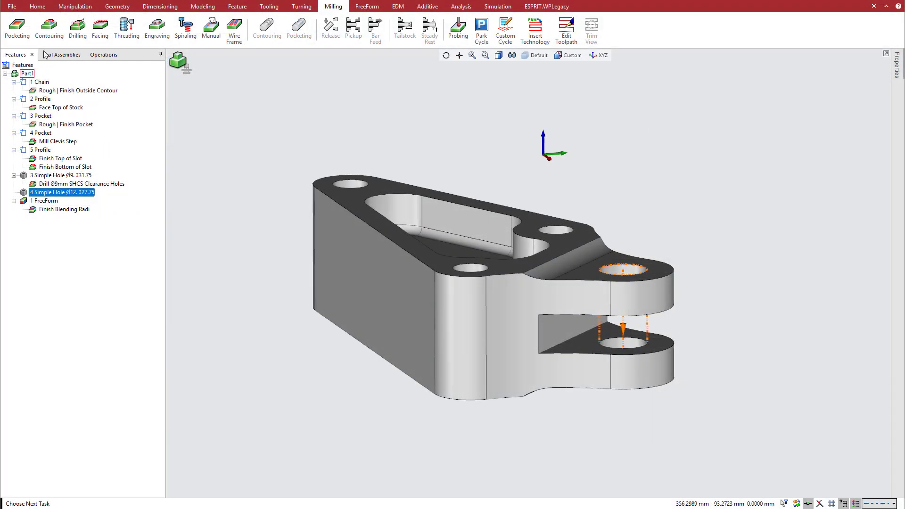
pyautogui.click(77, 28)
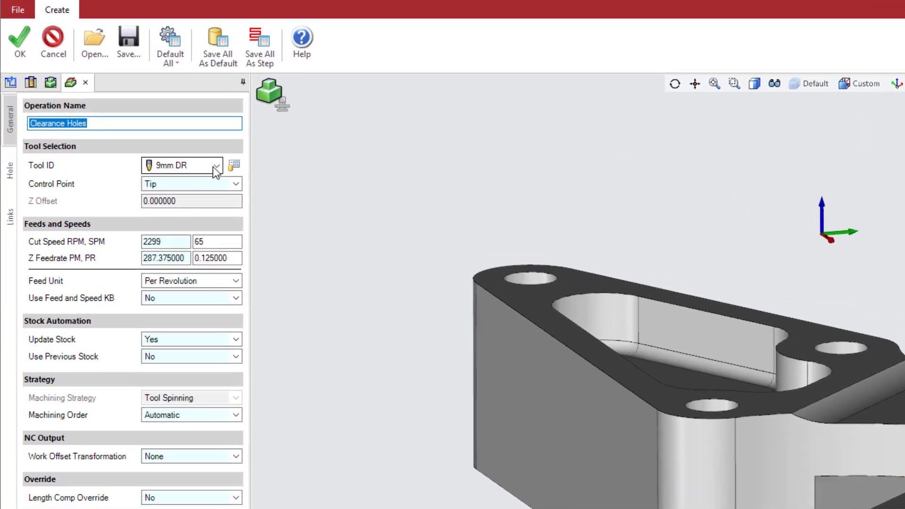
pyautogui.click(137, 112)
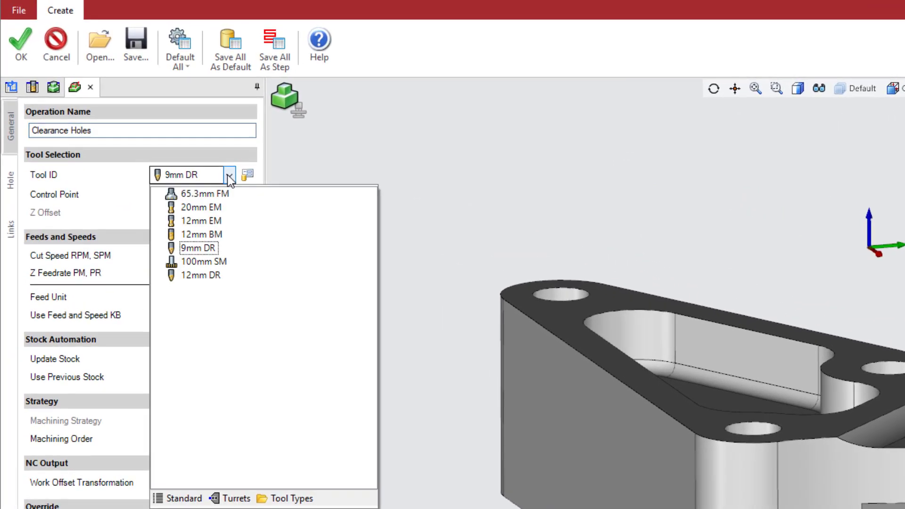
pyautogui.click(201, 275)
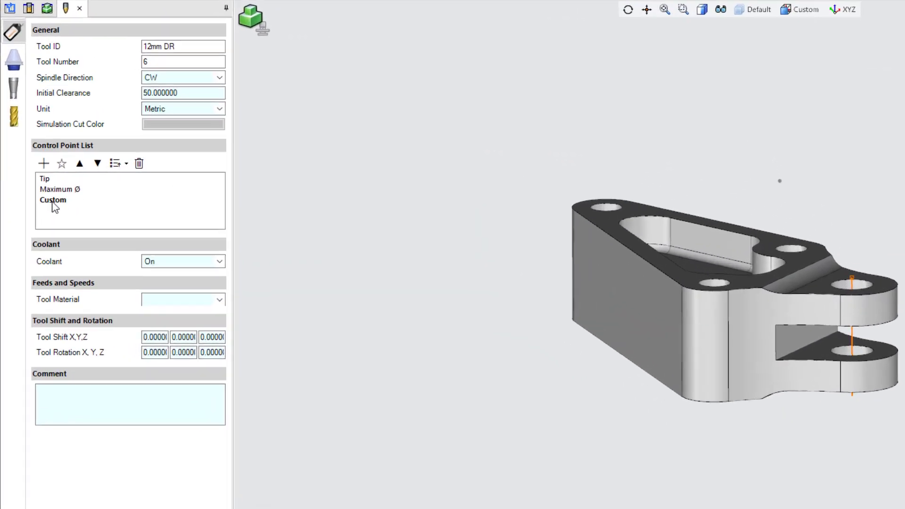
# Reorder drill T6's control points to Custom, Maximum Ø, Tip and open the numbering options
pyautogui.click(38, 191)
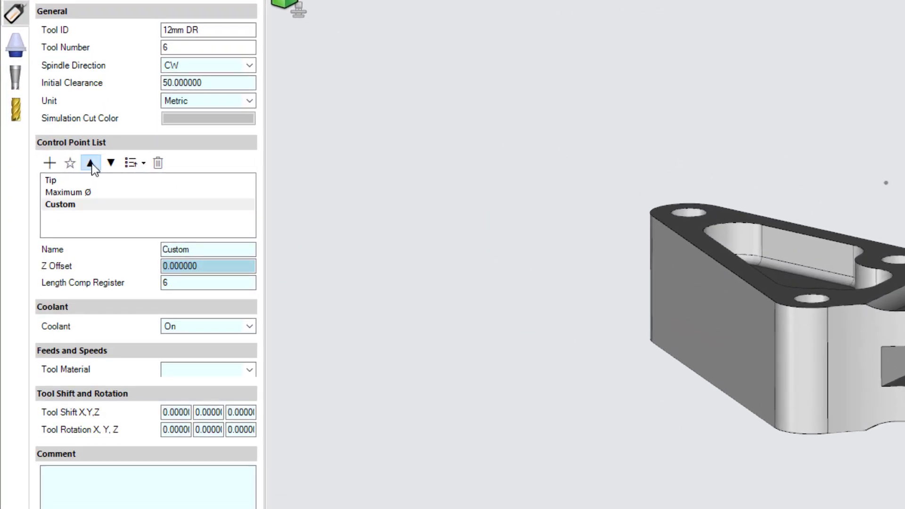
pyautogui.click(95, 168)
pyautogui.click(52, 194)
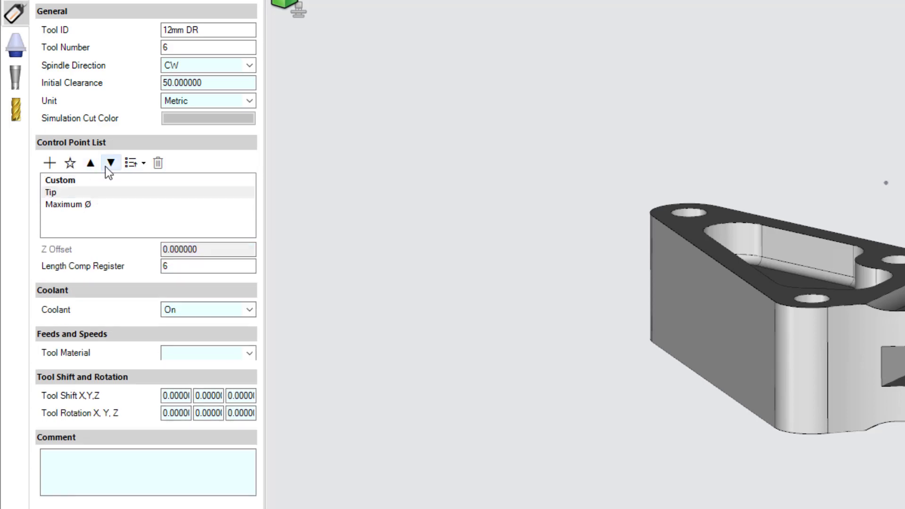
pyautogui.click(110, 163)
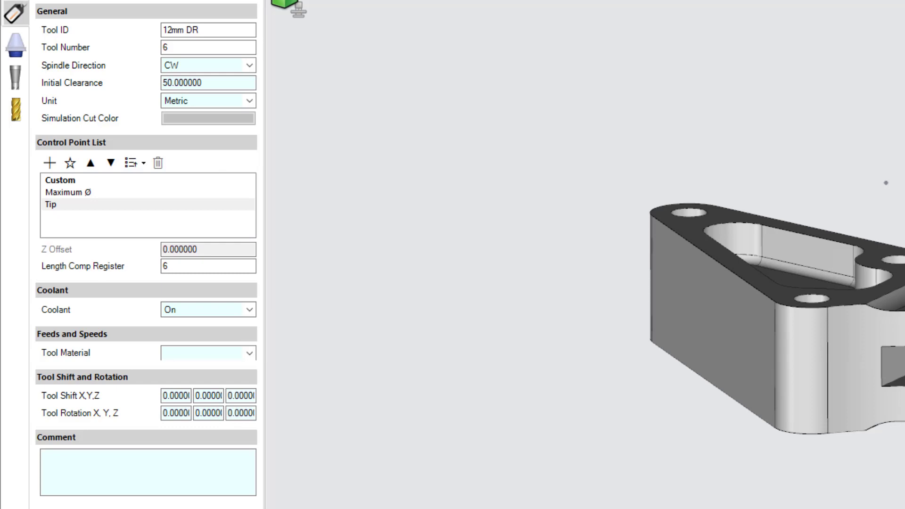
pyautogui.click(143, 164)
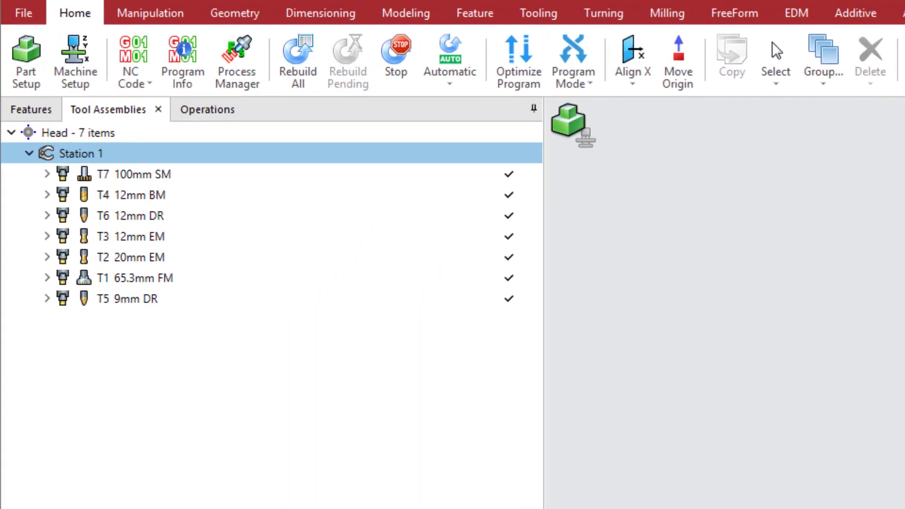
# Select Station 1 through T3 tool assemblies and open their context menu to renumber registers
pyautogui.moveTo(366, 174)
pyautogui.mouseDown()
pyautogui.moveTo(308, 219)
pyautogui.moveTo(529, 232)
pyautogui.mouseUp()
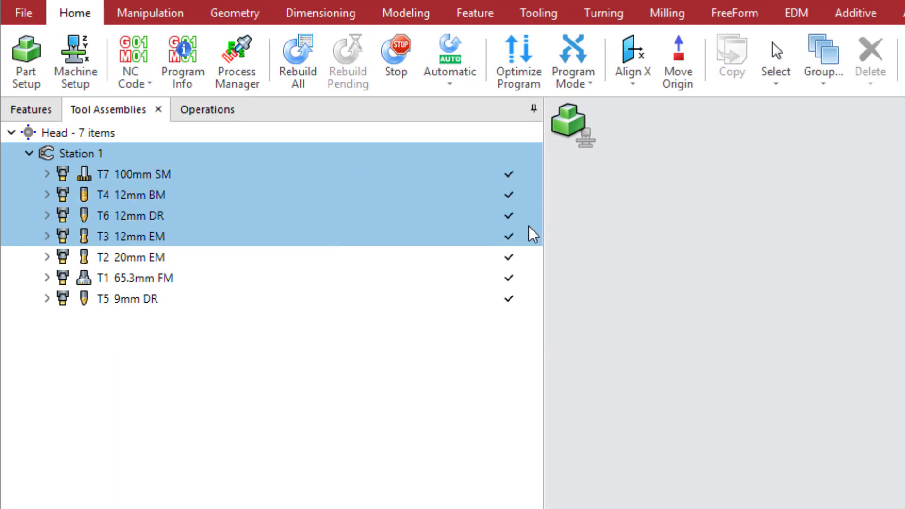
pyautogui.rightClick(529, 230)
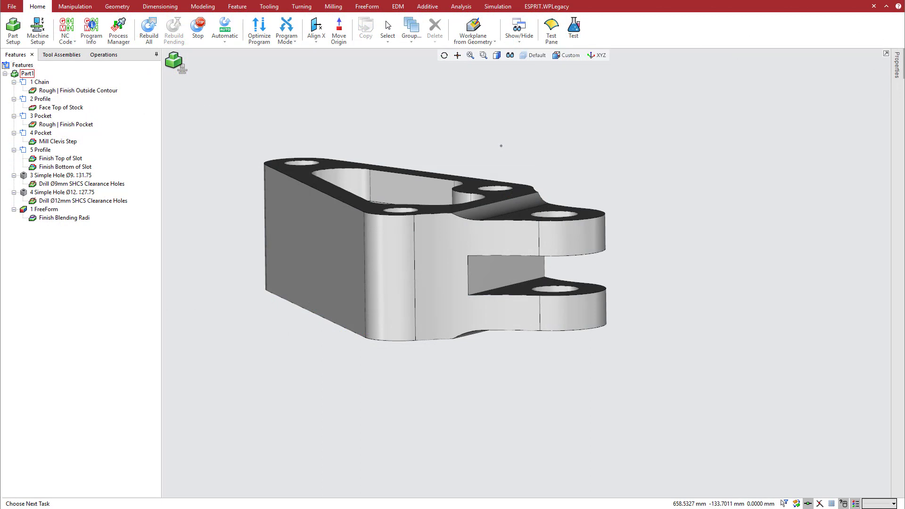
# Preview the 5 Profile slot finishing toolpaths and open Finish Top of Slot for editing
pyautogui.click(40, 150)
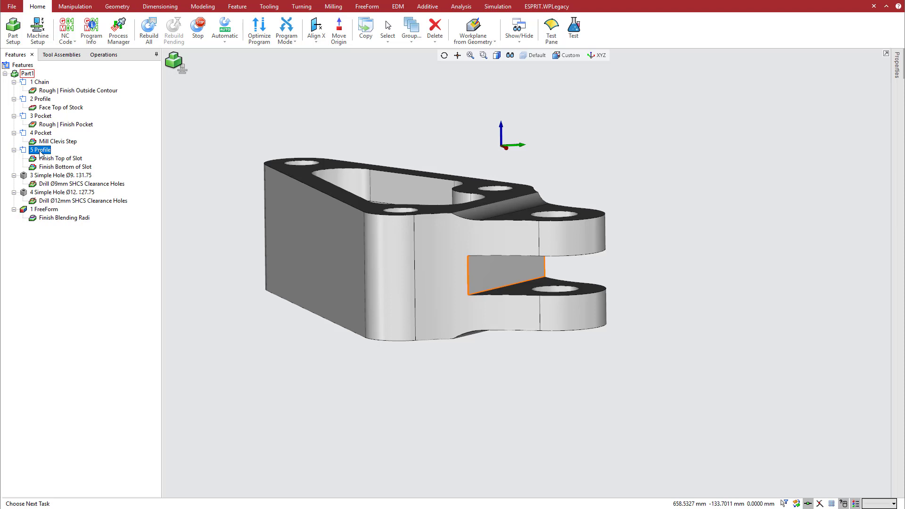
pyautogui.click(62, 160)
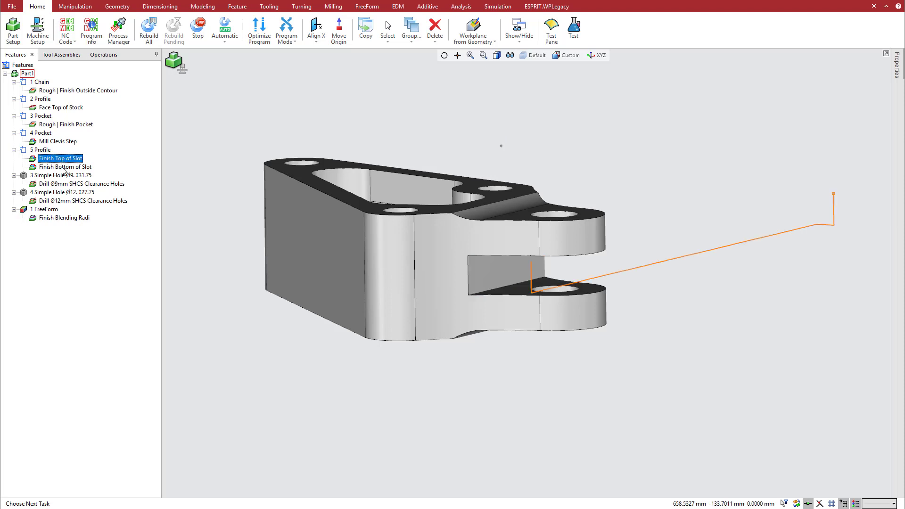
pyautogui.click(62, 168)
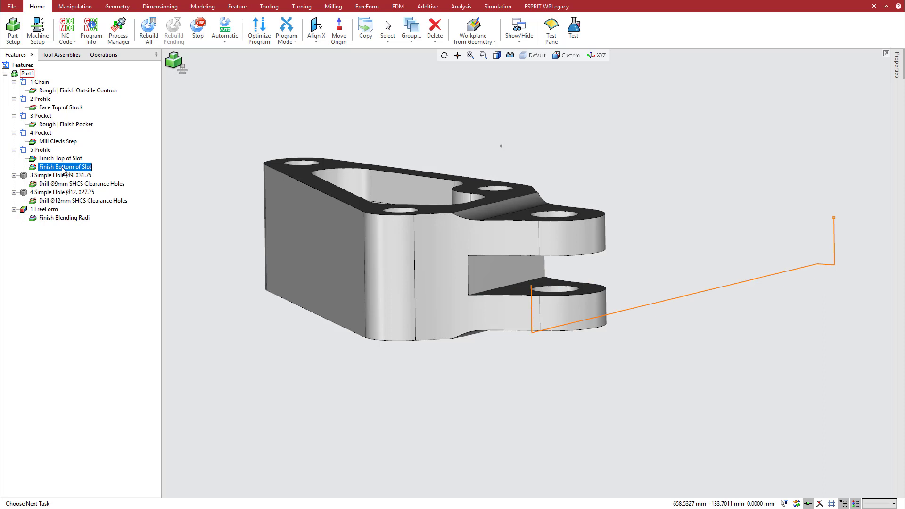
pyautogui.doubleClick(63, 168)
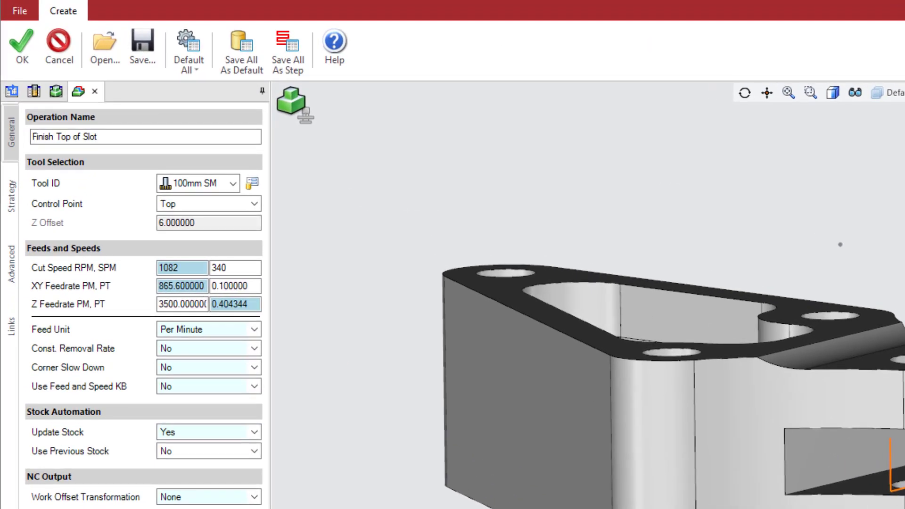
# Set Finish Top of Slot's control point to Top, checking its 6 mm Z offset and total depth
pyautogui.click(254, 204)
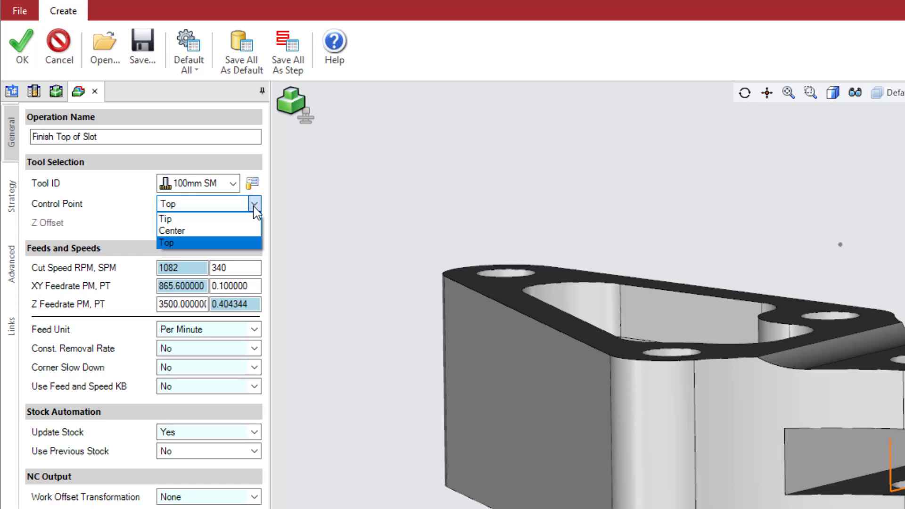
pyautogui.click(241, 243)
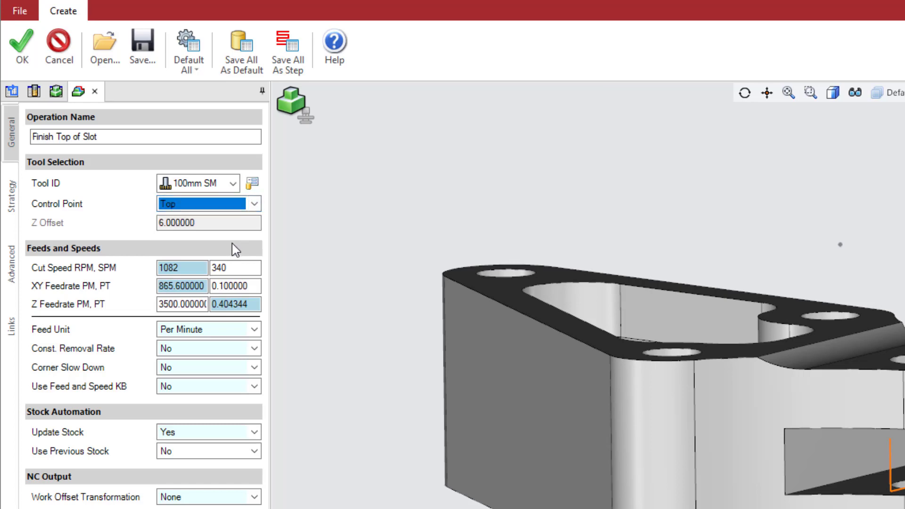
pyautogui.click(210, 223)
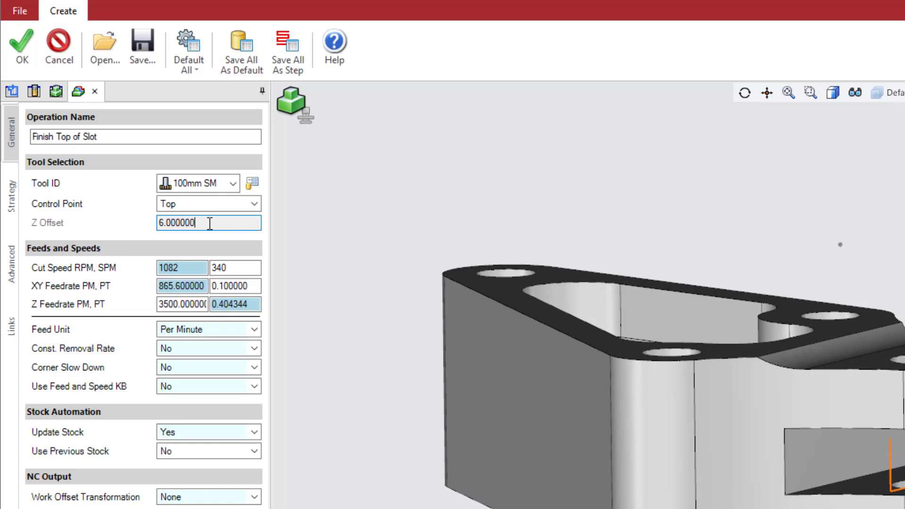
pyautogui.click(10, 204)
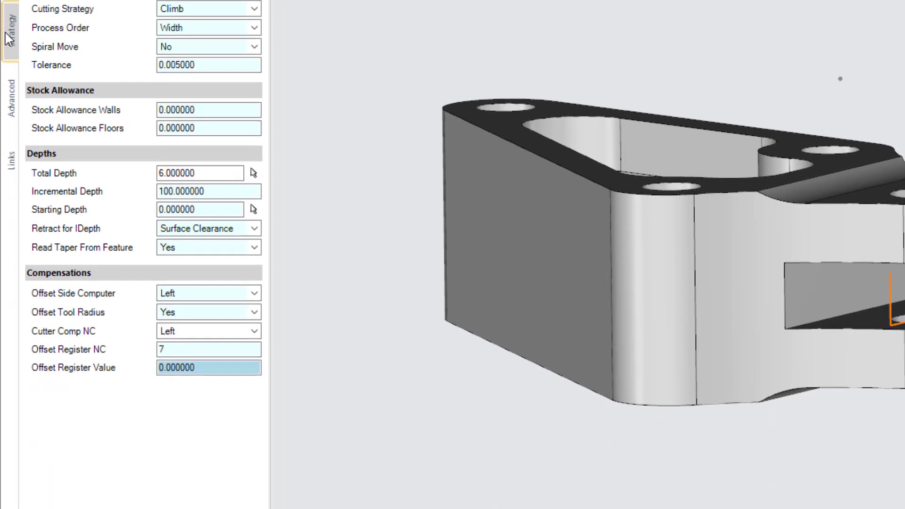
pyautogui.click(221, 171)
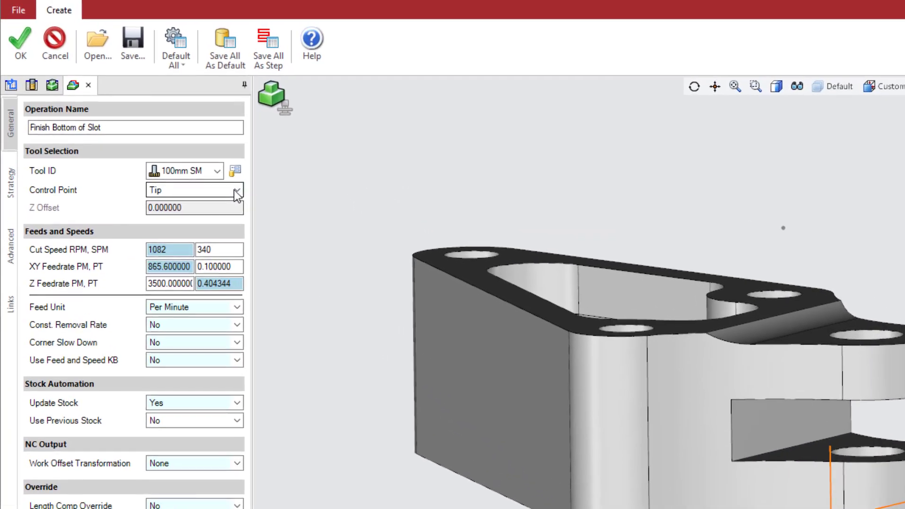
# Keep Finish Bottom of Slot on the Tip control point with 0 Z offset and 10 mm total depth
pyautogui.click(239, 193)
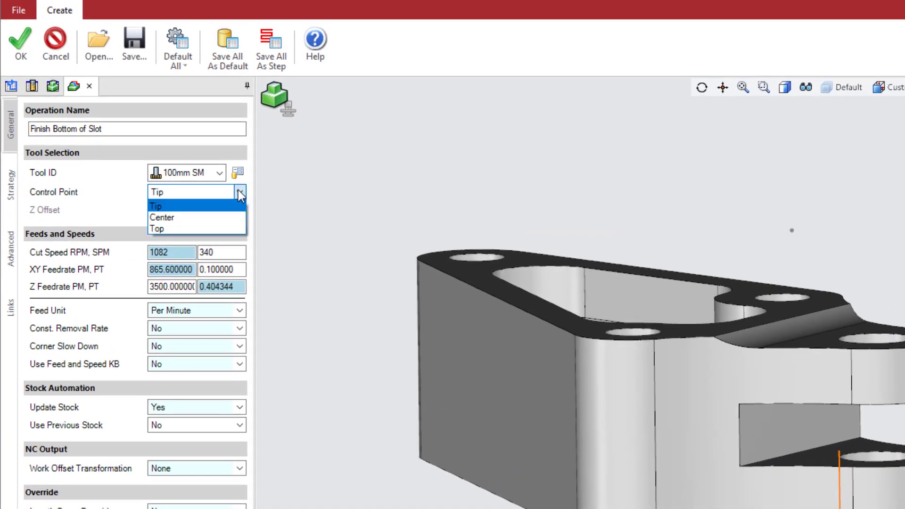
pyautogui.click(233, 204)
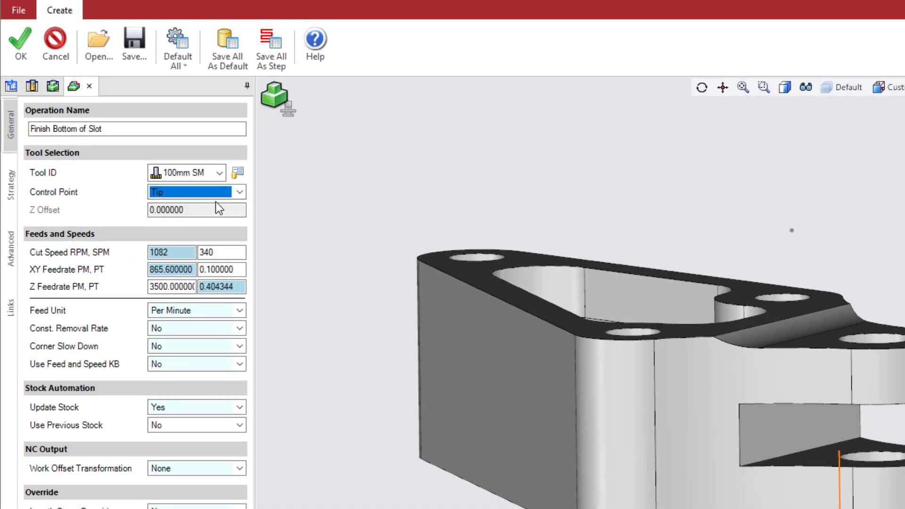
pyautogui.click(200, 206)
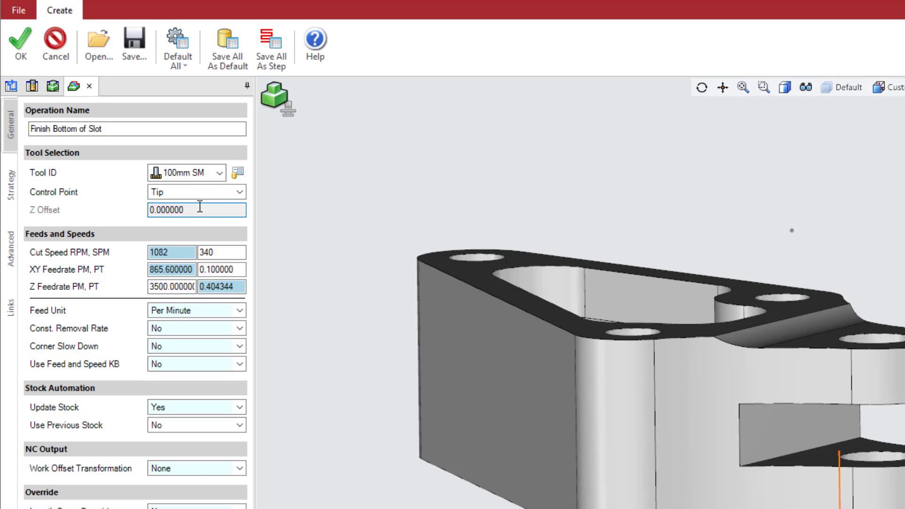
pyautogui.click(14, 183)
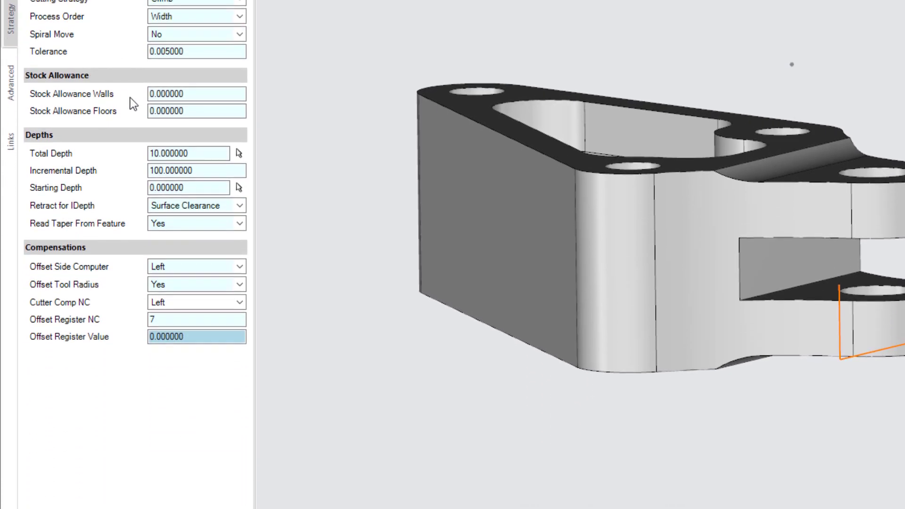
pyautogui.click(198, 154)
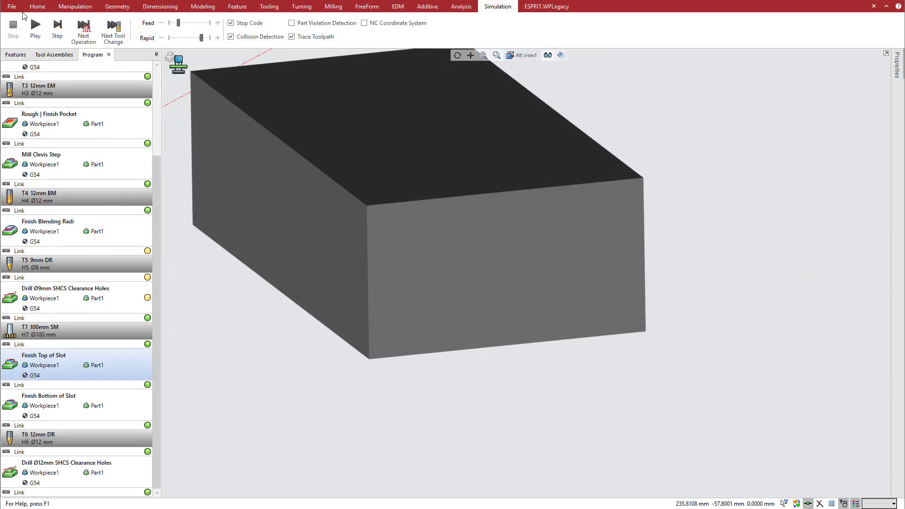
# Play the machining simulation through the slot finishing operations
pyautogui.click(35, 27)
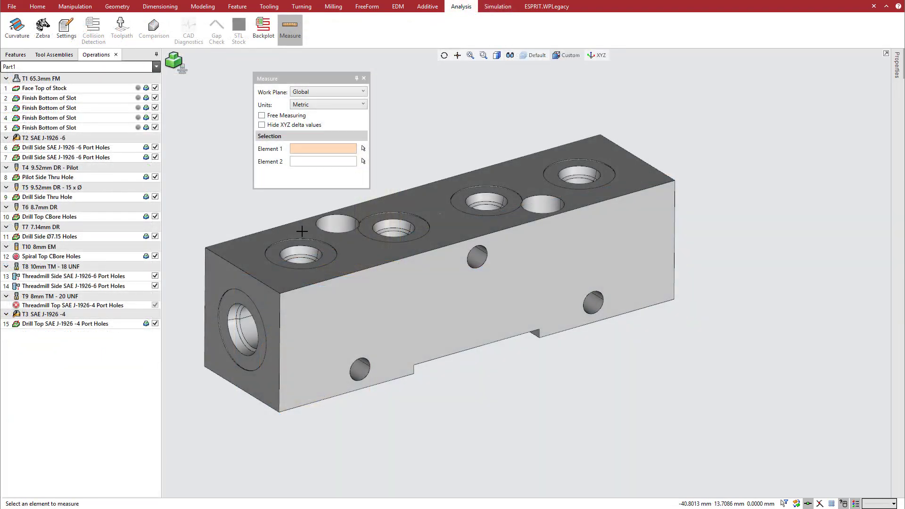
# Measure the 0.2540 mm distance between two top port-hole faces
pyautogui.click(301, 230)
pyautogui.click(324, 247)
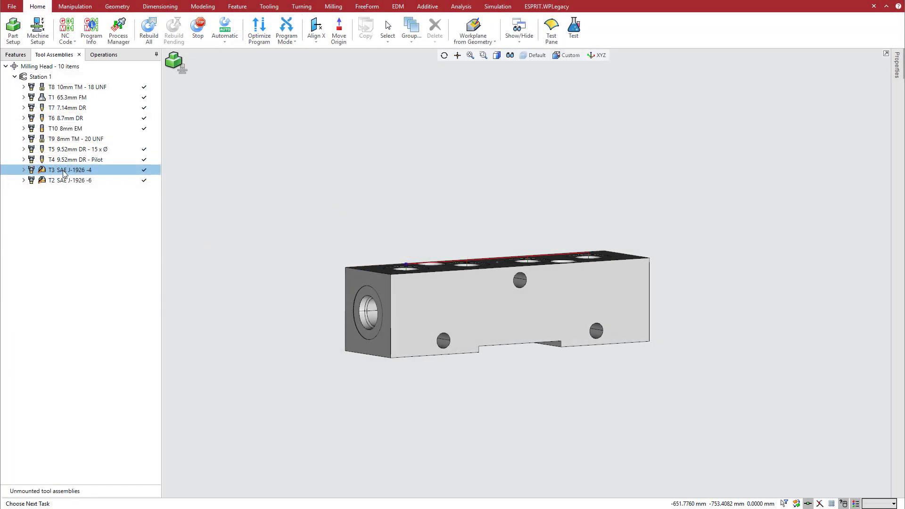
# Add a Spot Face control point to SAE J-1926 -4 at Z offset 21.266526, register 13, as default
pyautogui.doubleClick(65, 170)
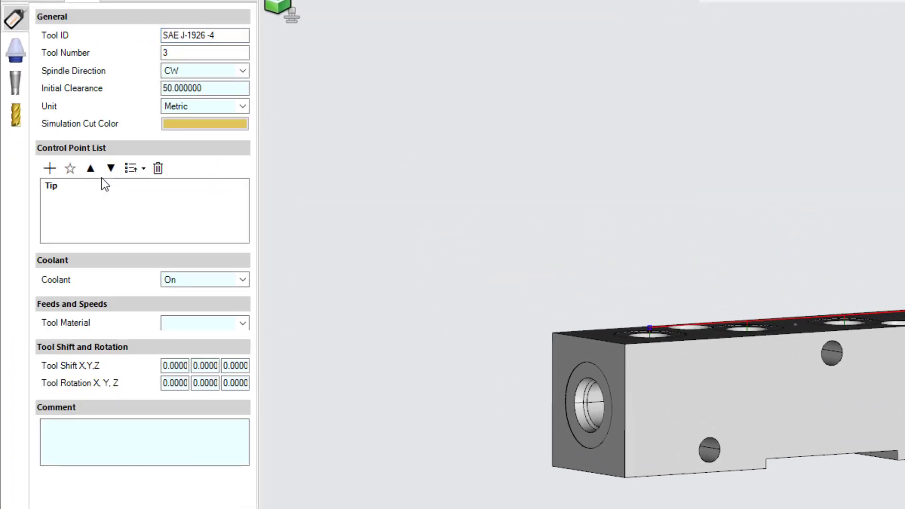
pyautogui.click(49, 168)
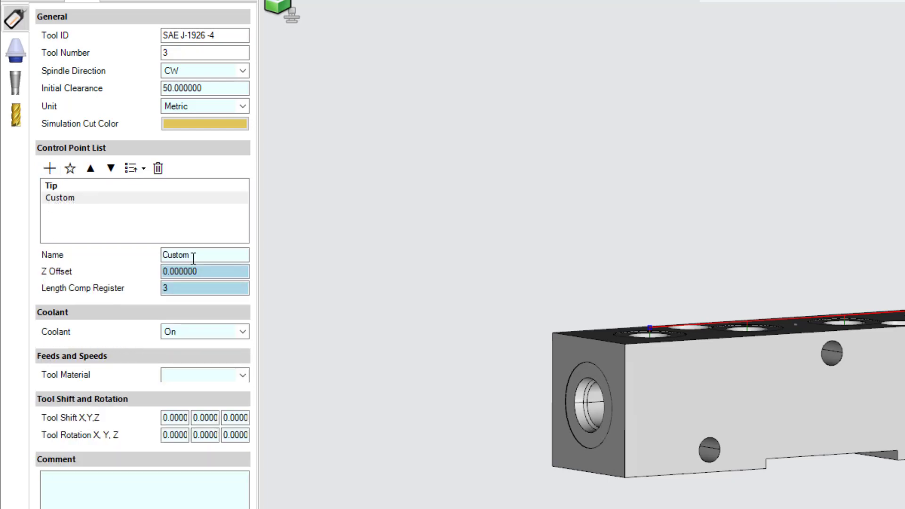
pyautogui.moveTo(193, 258); pyautogui.dragTo(128, 252)
pyautogui.write('Spot')
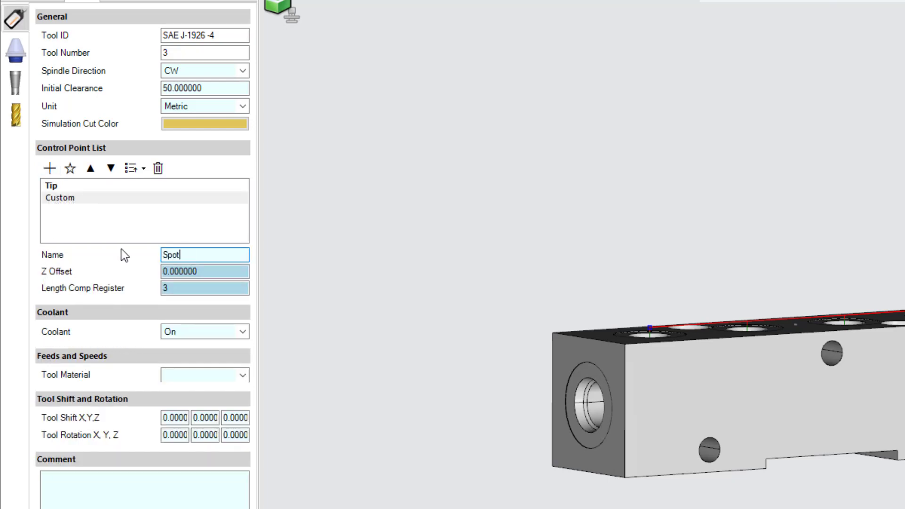
pyautogui.write(' Face')
pyautogui.press('Tab')
pyautogui.write('21.2')
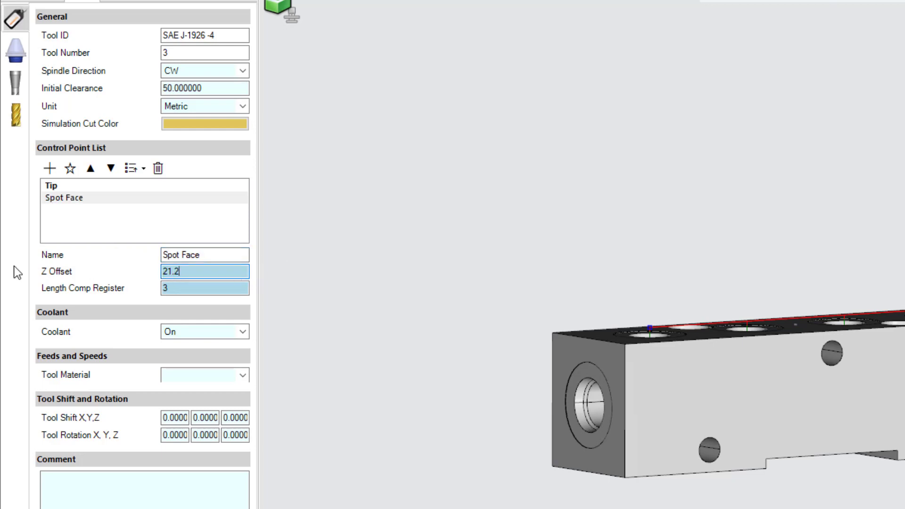
pyautogui.write('66526')
pyautogui.press('Tab')
pyautogui.write('13')
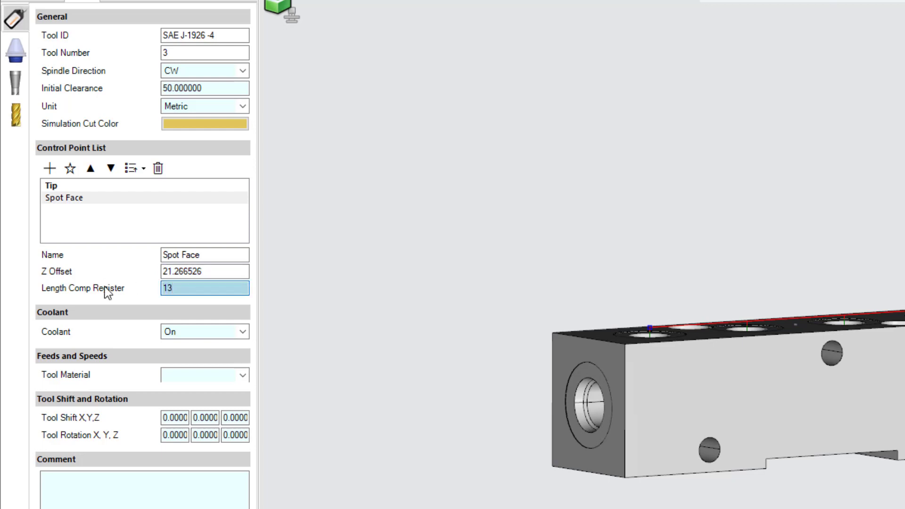
pyautogui.click(70, 200)
pyautogui.click(69, 169)
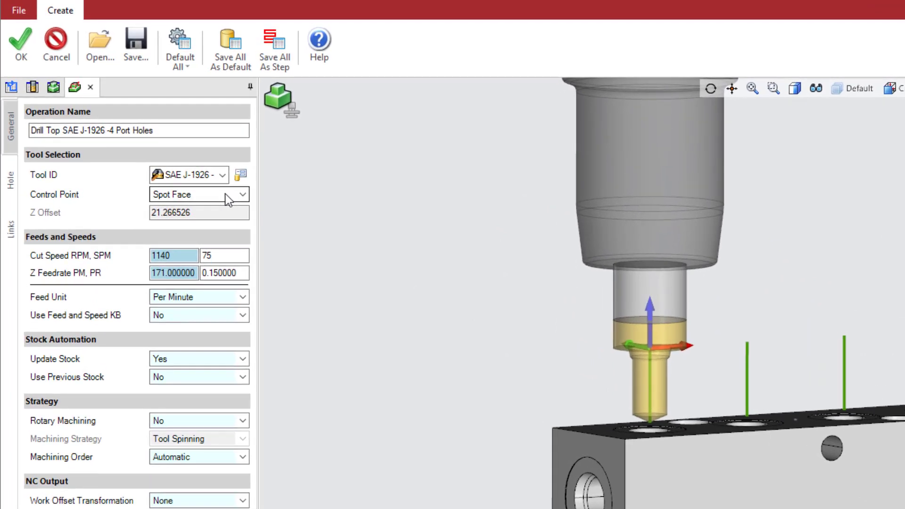
# Turn Depth From Feature off and set the port-hole total depth to 21.520526
pyautogui.click(10, 180)
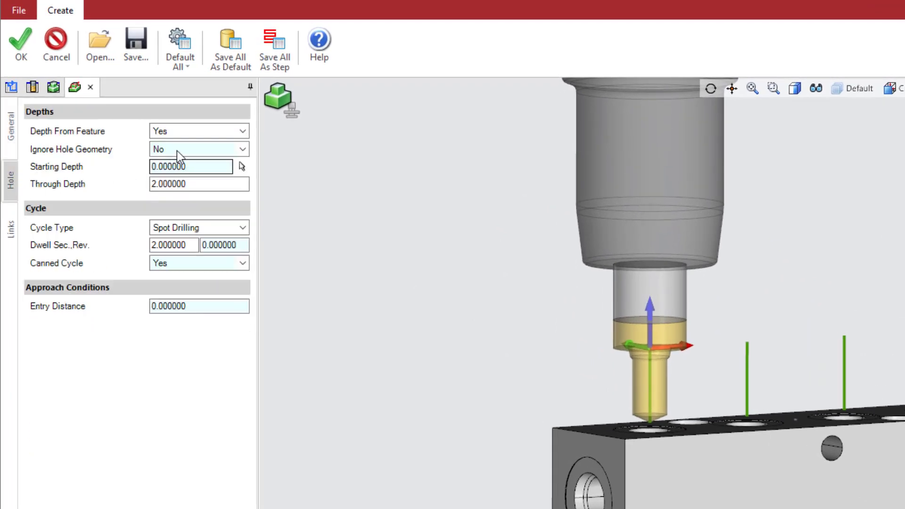
pyautogui.click(202, 129)
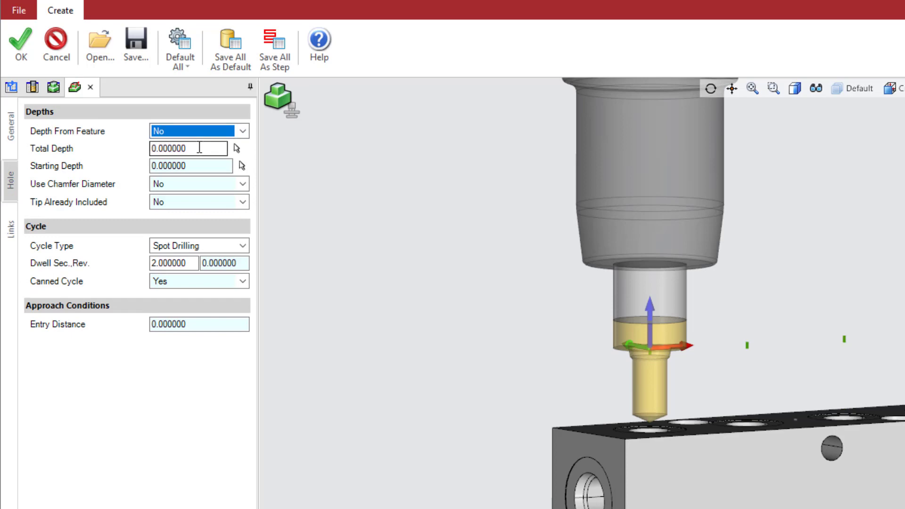
pyautogui.doubleClick(200, 148)
pyautogui.write('2')
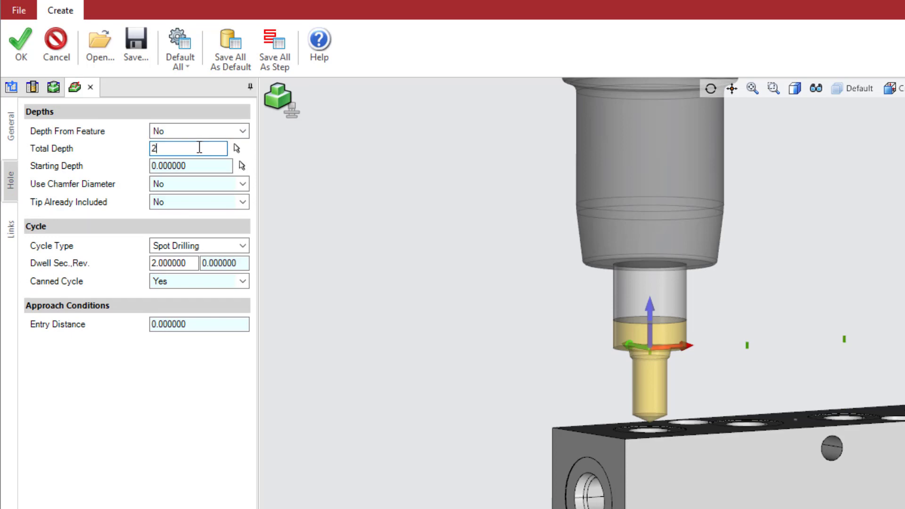
pyautogui.write('0526')
pyautogui.press('Tab')
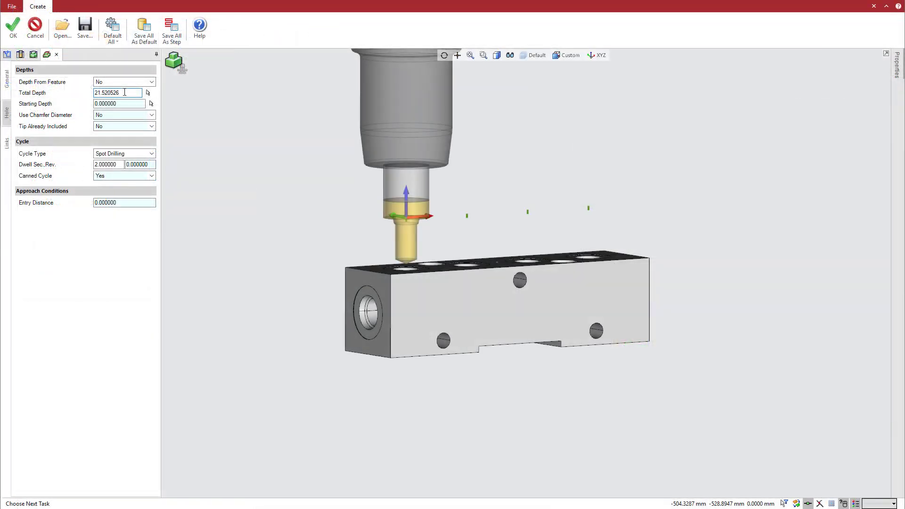
# Confirm the 21.520526 total depth for the spot-drilling operation
pyautogui.press('Tab')
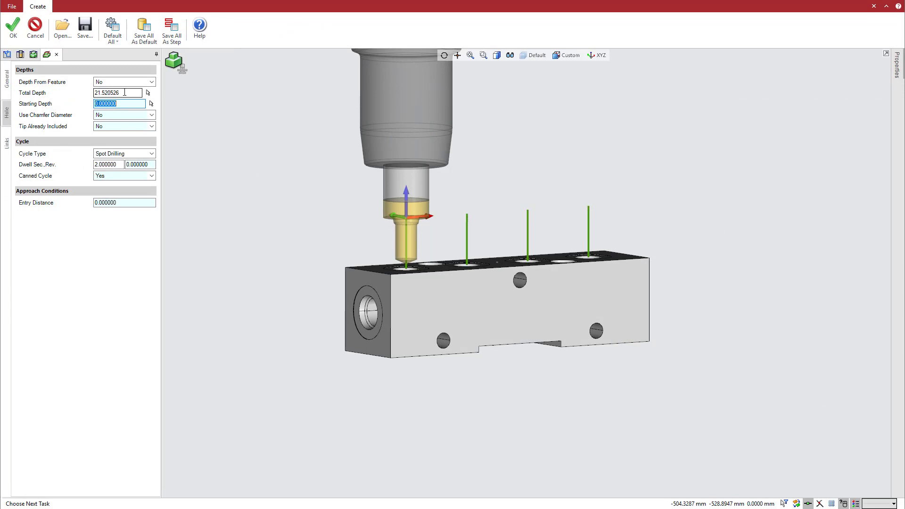